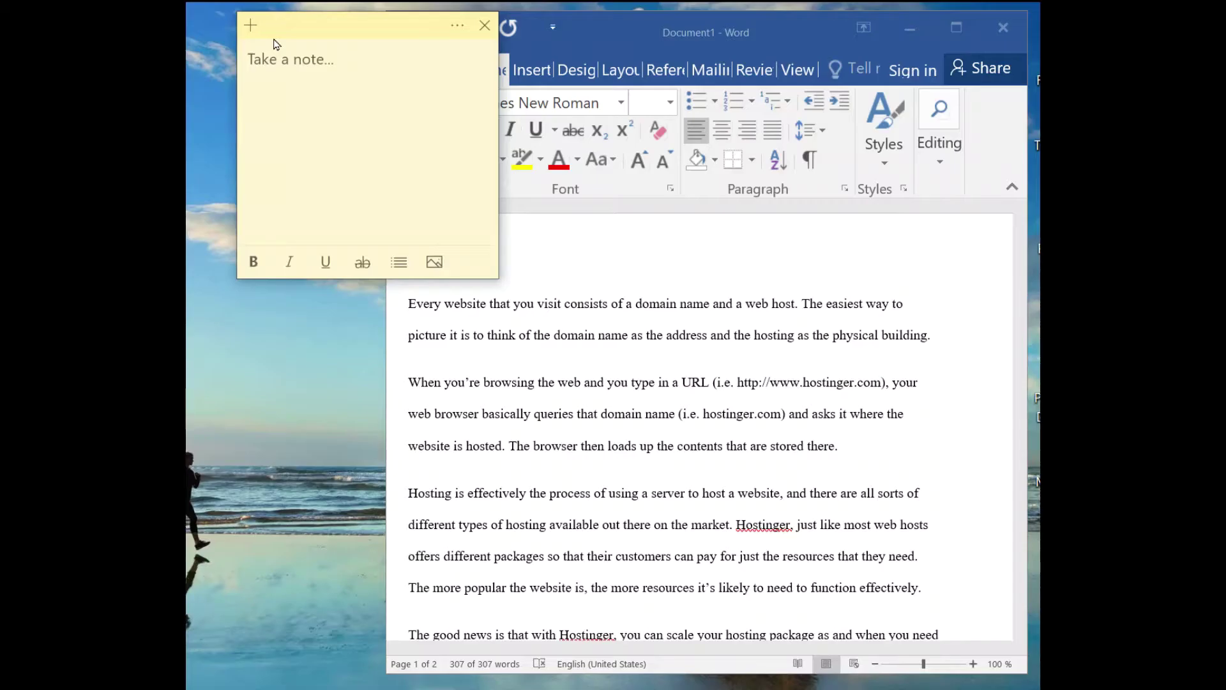
# Step: Write 'hello my viewers' in the sticky note, then paste the line introducing double spacing in Word
pyautogui.write('hello my viewers')
pyautogui.press('Return')
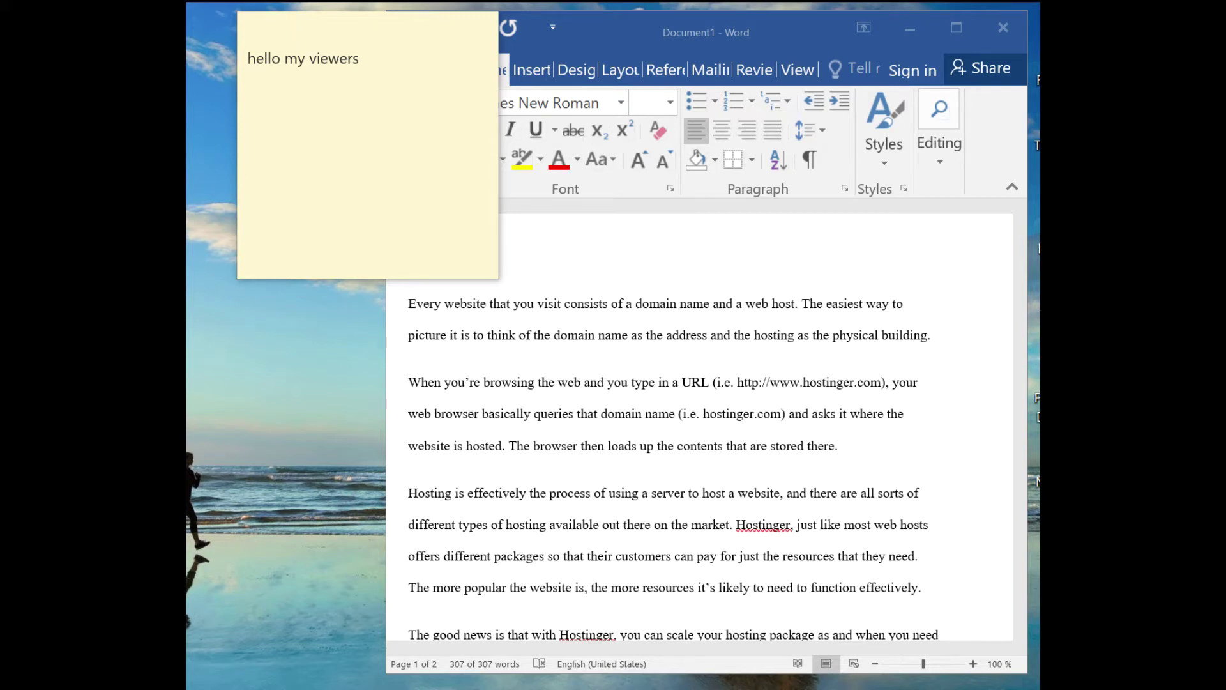
pyautogui.click(271, 75)
pyautogui.write("Today we're going to see how to double space content in microsoft word")
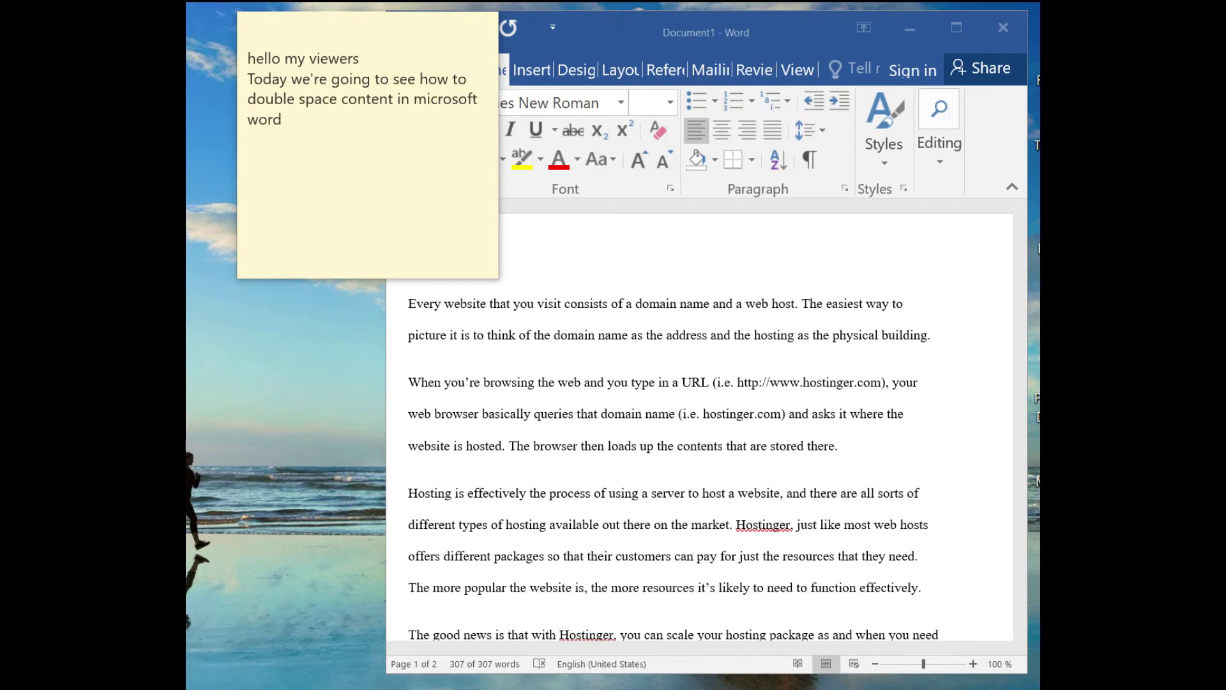
pyautogui.click(290, 147)
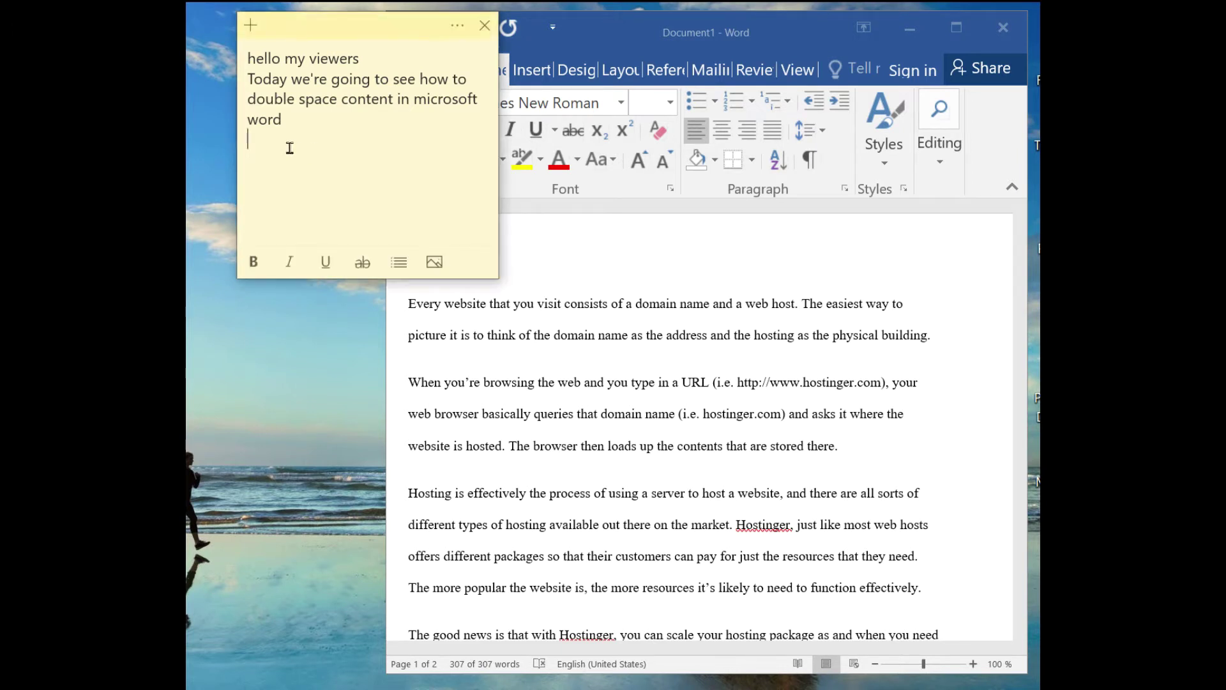
# Step: Add step one: have the content you want to double space in your Microsoft Word document
pyautogui.press('Return')
pyautogui.press('Return')
pyautogui.write('so the first step is to have the content you want to double space on your microsoft word')
pyautogui.press('Return')
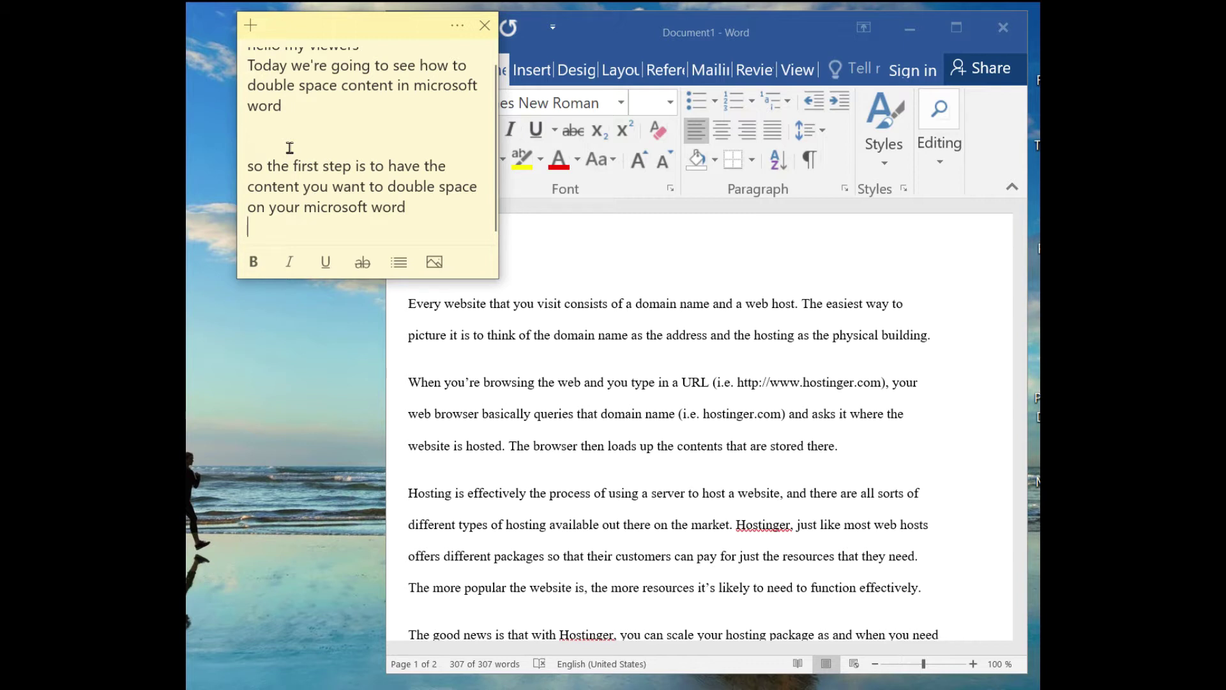
pyautogui.press('Return')
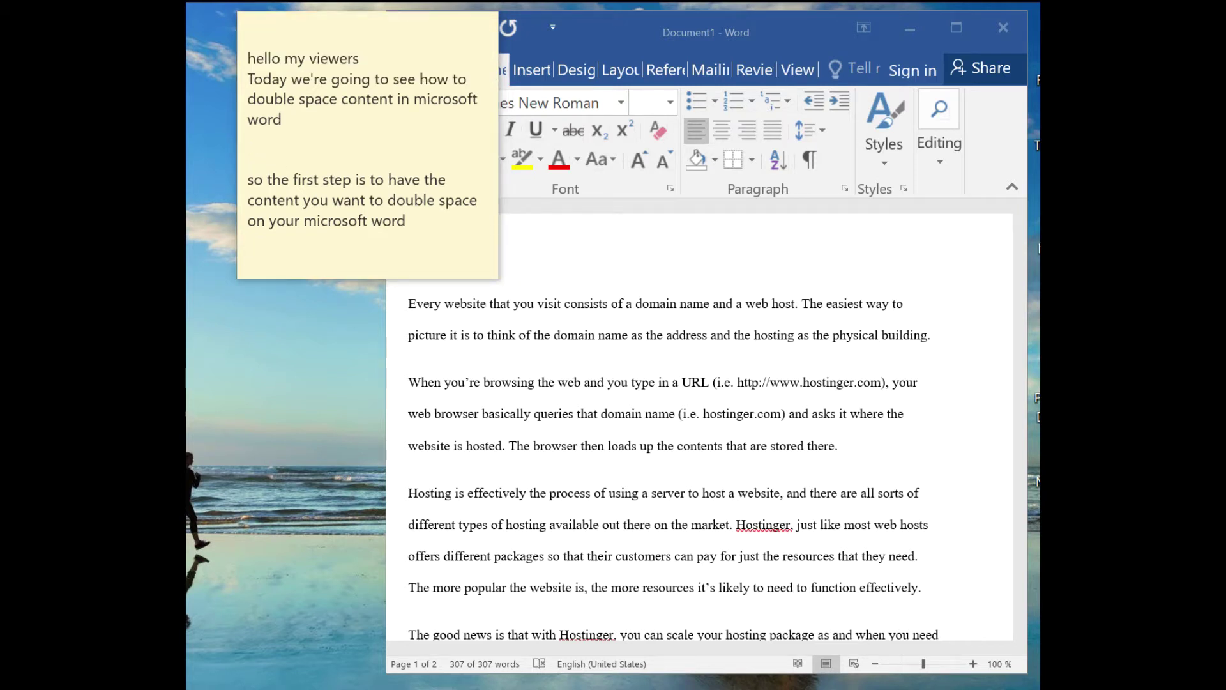
# Step: Add step two: highlight the content you want to double space using a Ctrl shortcut
pyautogui.click(422, 223)
pyautogui.press('Return')
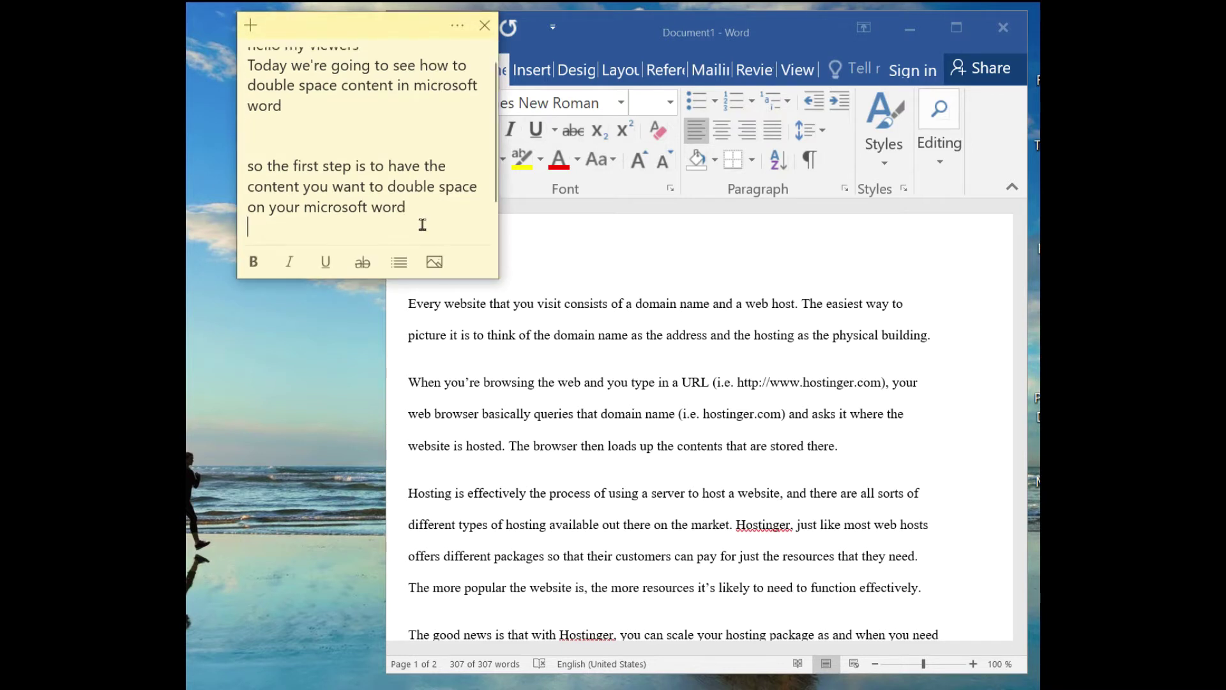
pyautogui.press('Return')
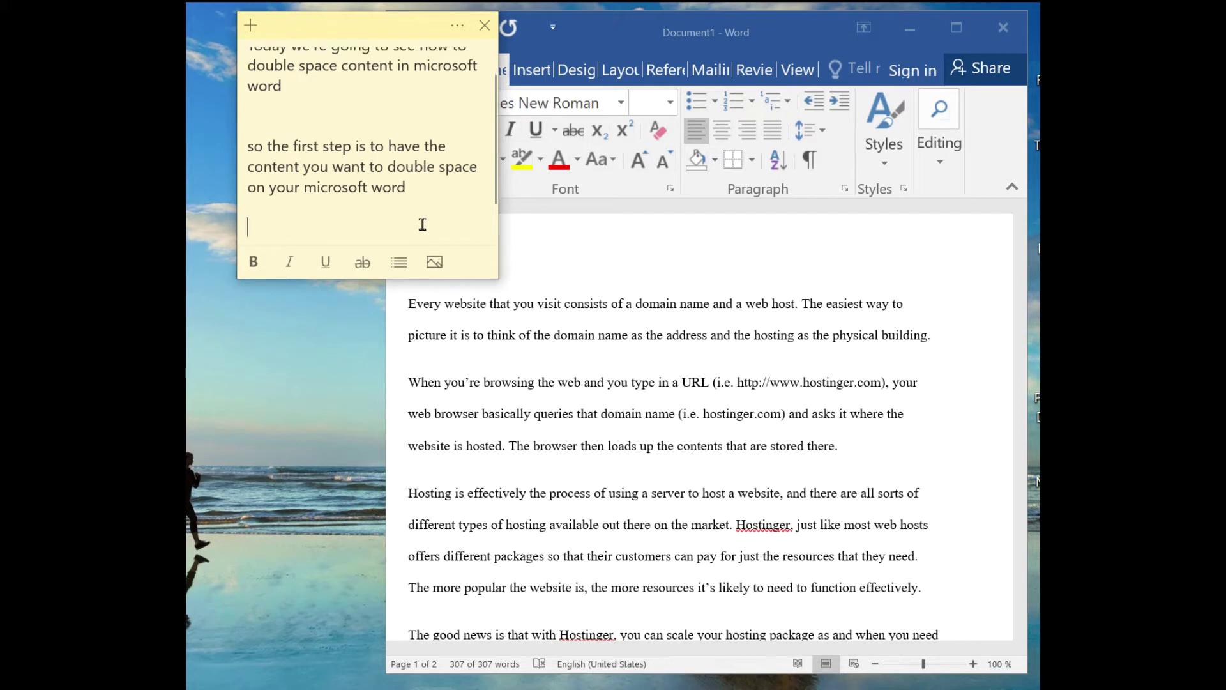
pyautogui.write('step No 2 is to highlight the content that you want to double space by pressing CTRl+A')
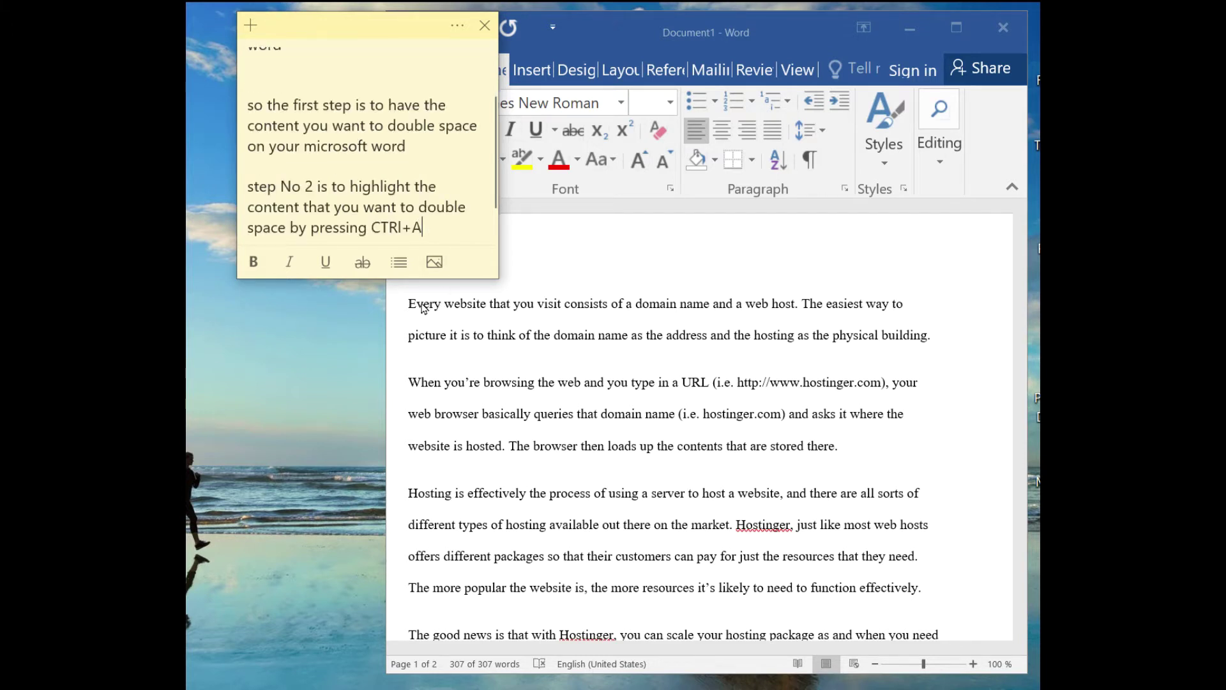
pyautogui.click(411, 308)
pyautogui.hotkey('ctrl', 'a')
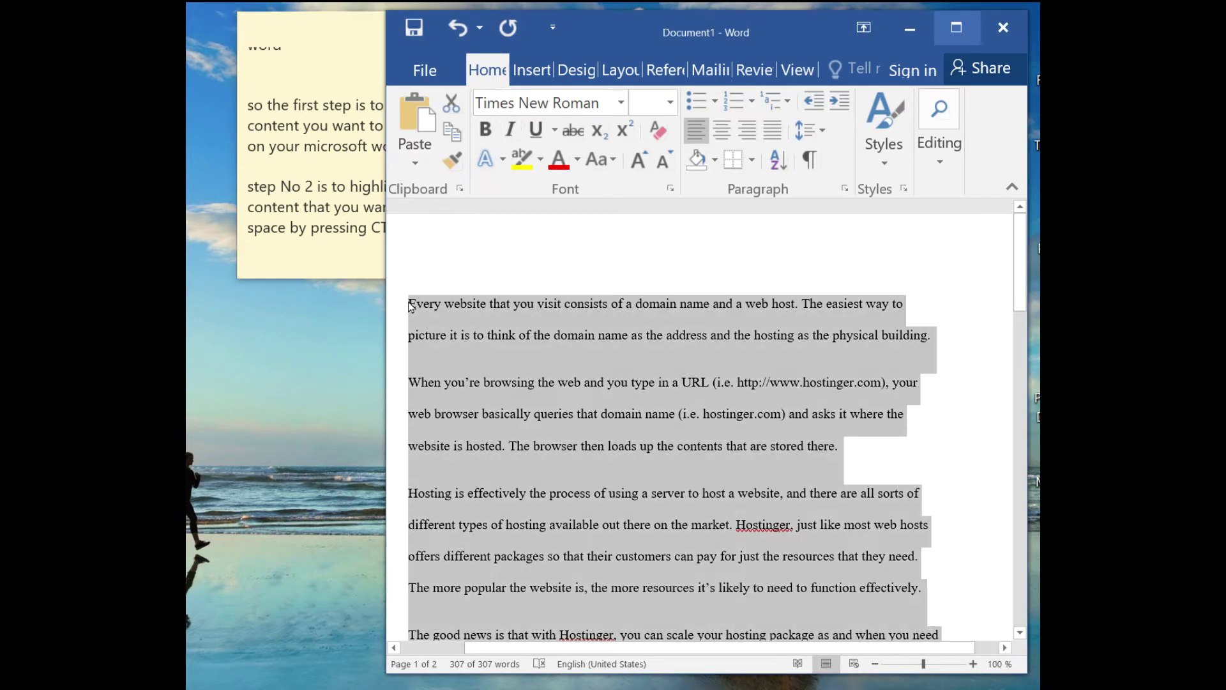
pyautogui.click(410, 304)
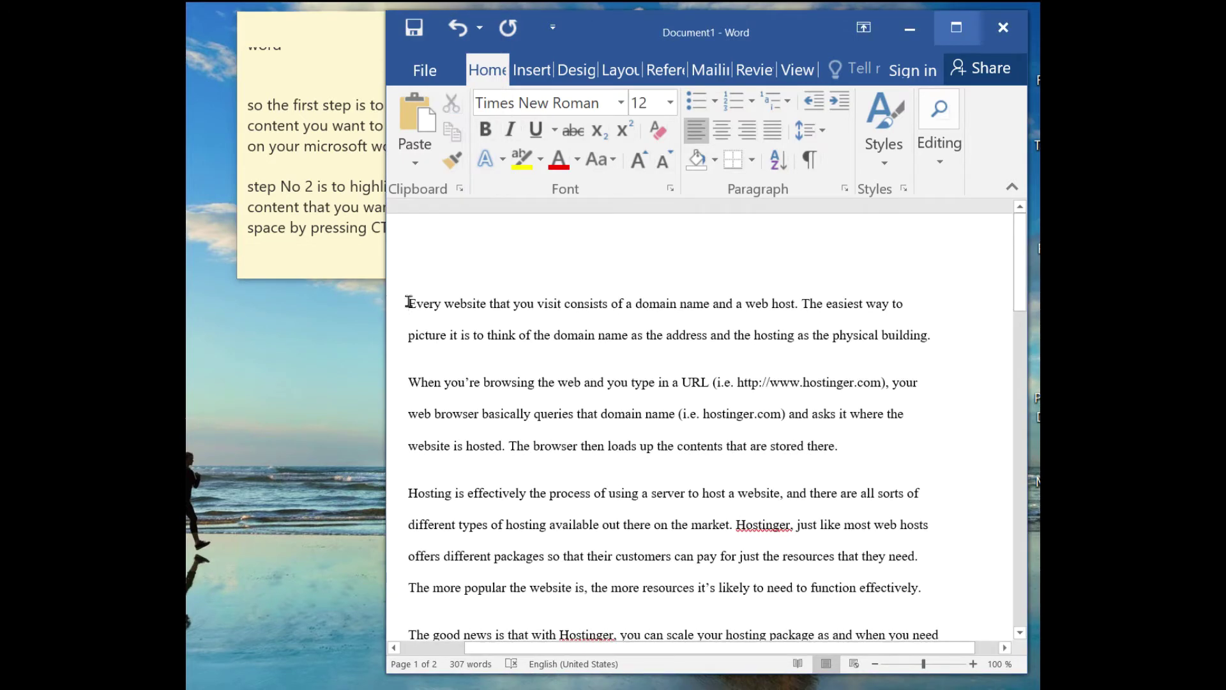
pyautogui.hotkey('ctrl', 'a')
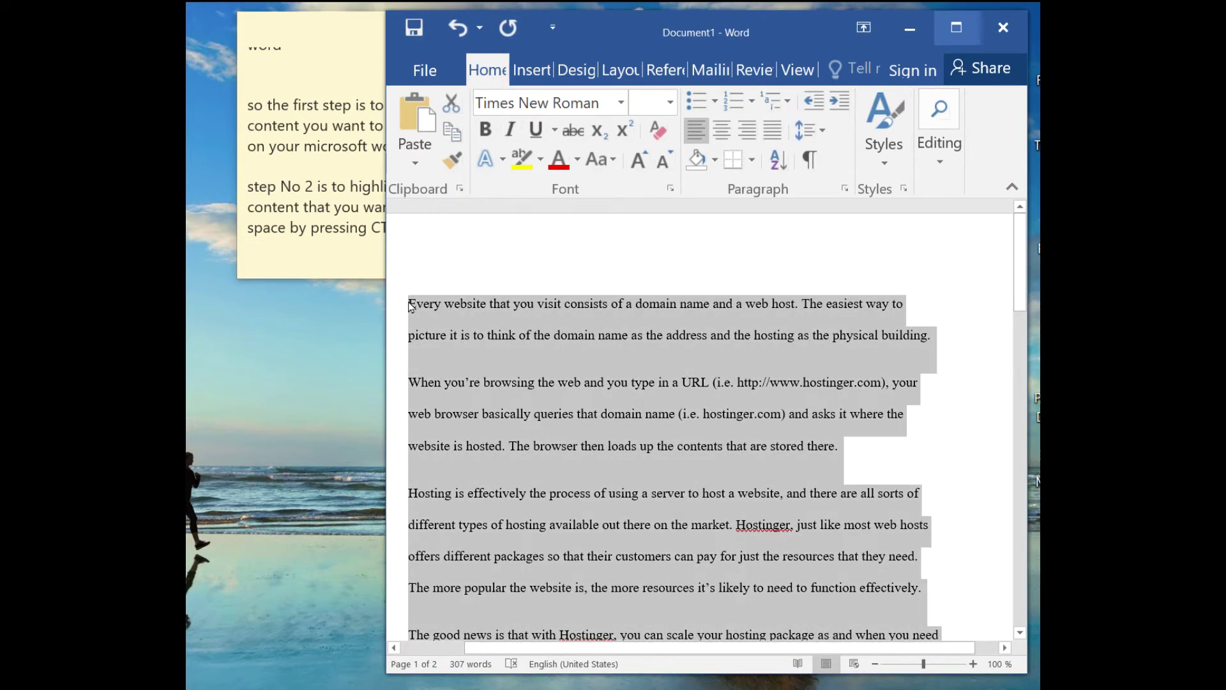
pyautogui.click(324, 248)
pyautogui.press('Return')
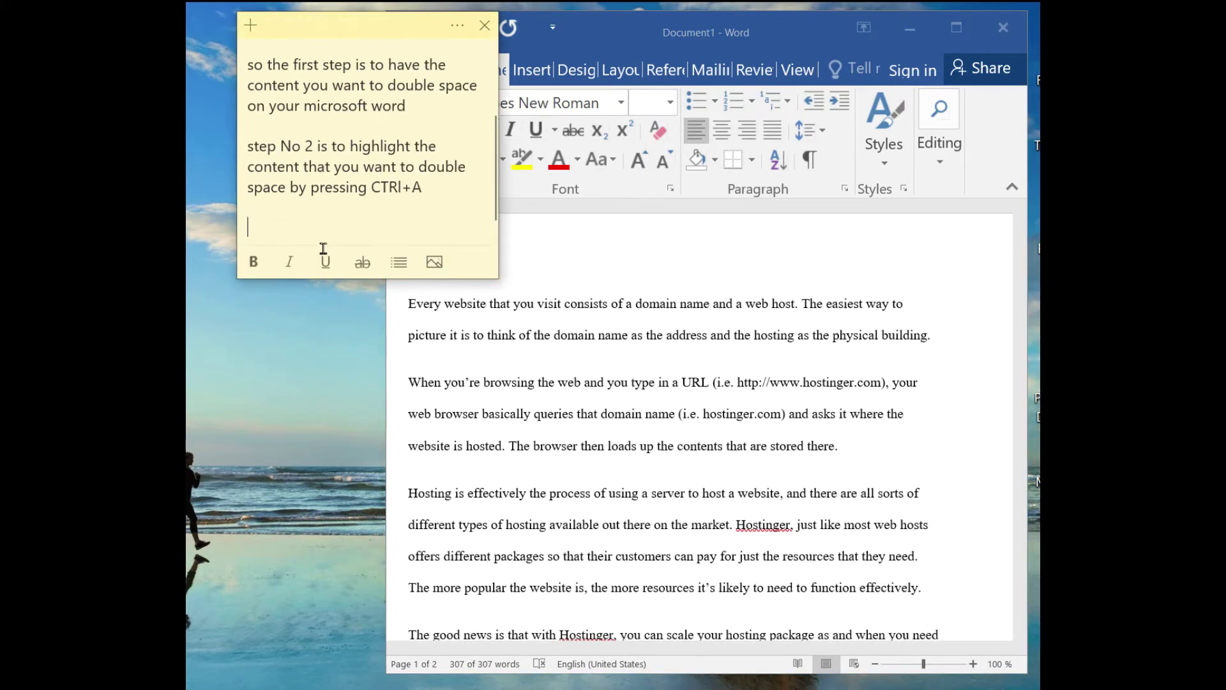
pyautogui.hotkey('alt', 'Tab')
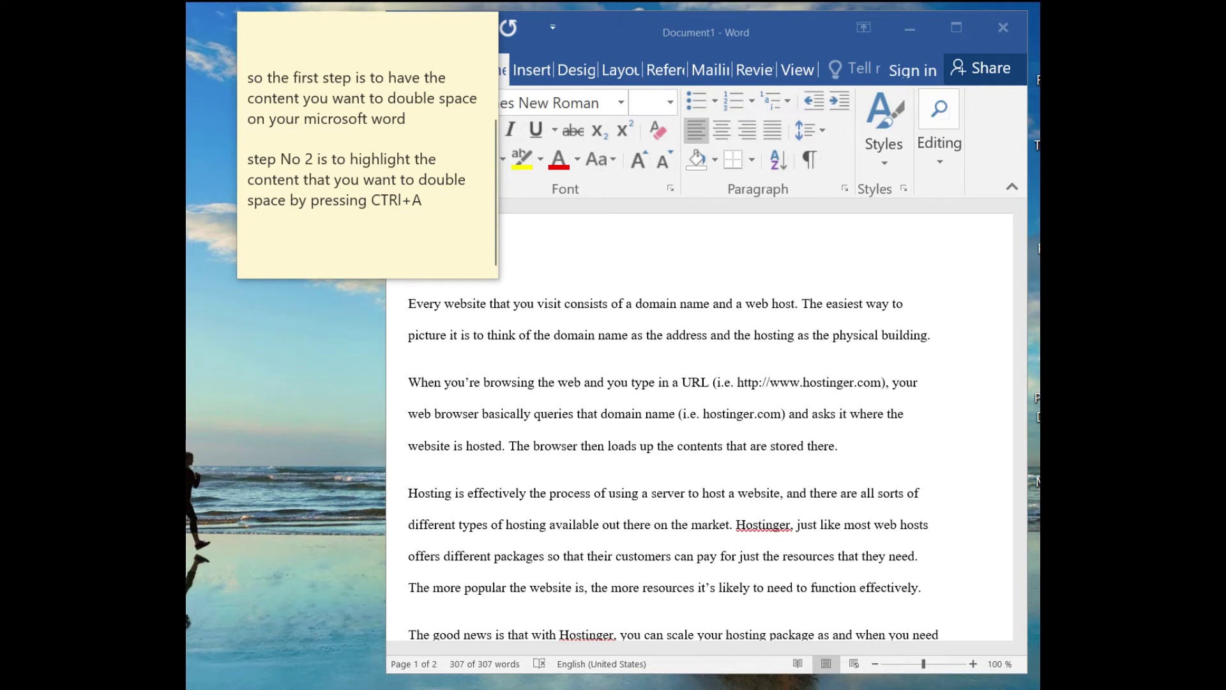
# Step: Add step three, 'double space by pressing Ctrl + 2', then select all text in Word
pyautogui.click(287, 217)
pyautogui.press('Return')
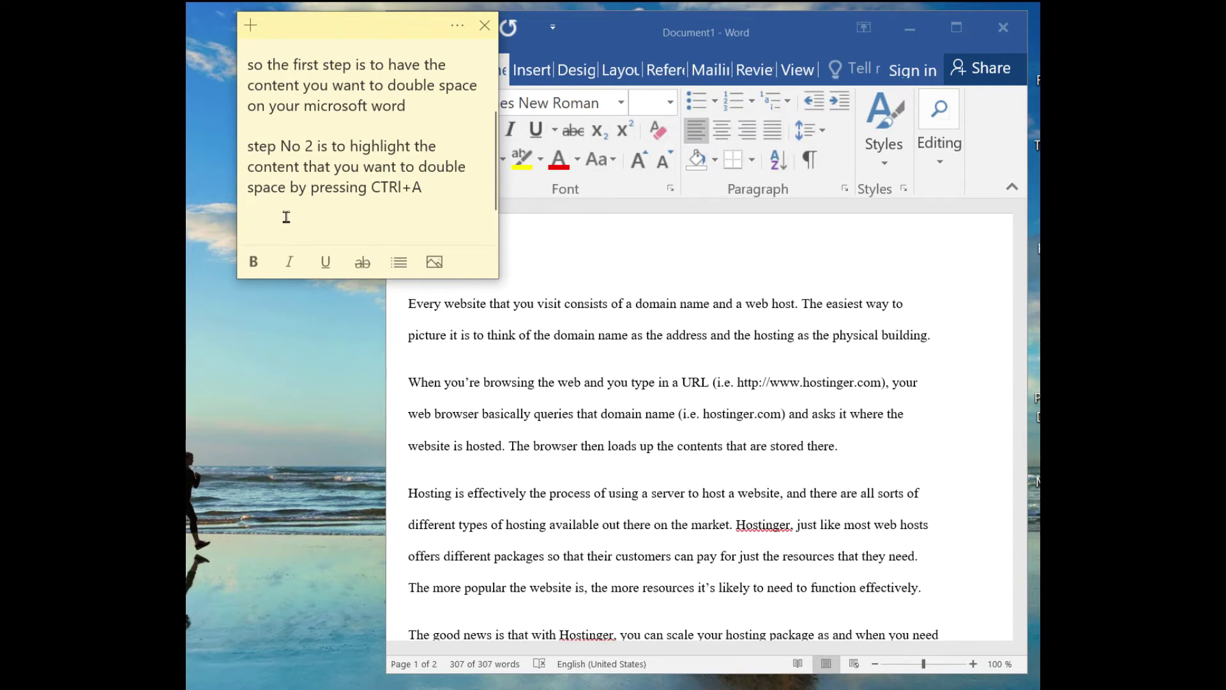
pyautogui.write('step No 3 is to double space and that is by pressing Ctrl + 2')
pyautogui.press('Return')
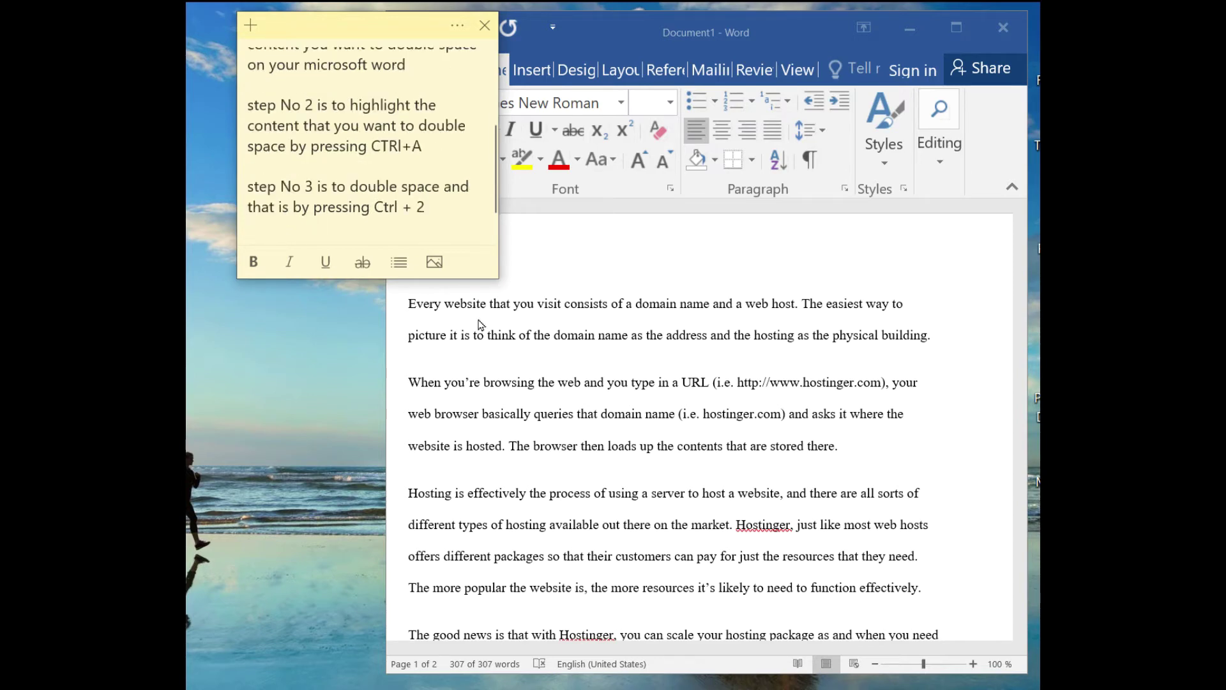
pyautogui.click(482, 326)
pyautogui.hotkey('ctrl', 'a')
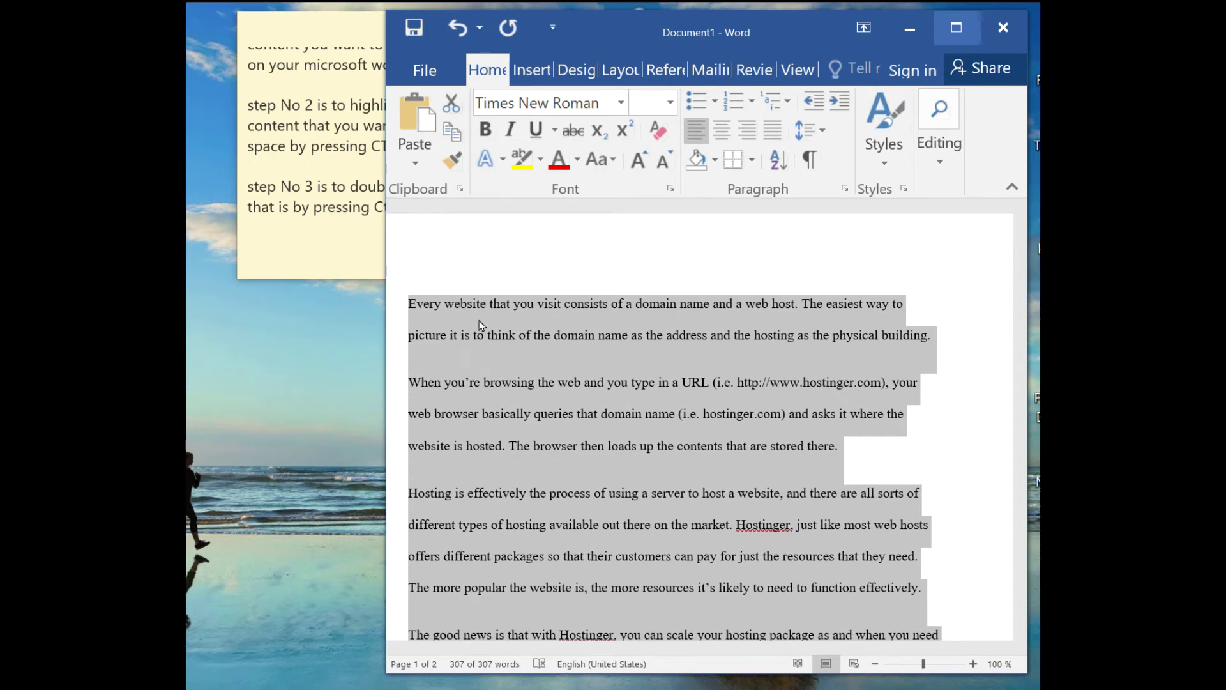
# Step: Make the selected Word text double spaced with Ctrl+2, after a Ctrl+1 single-spacing toggle
pyautogui.hotkey('ctrl', '1')
pyautogui.hotkey('ctrl', '2')
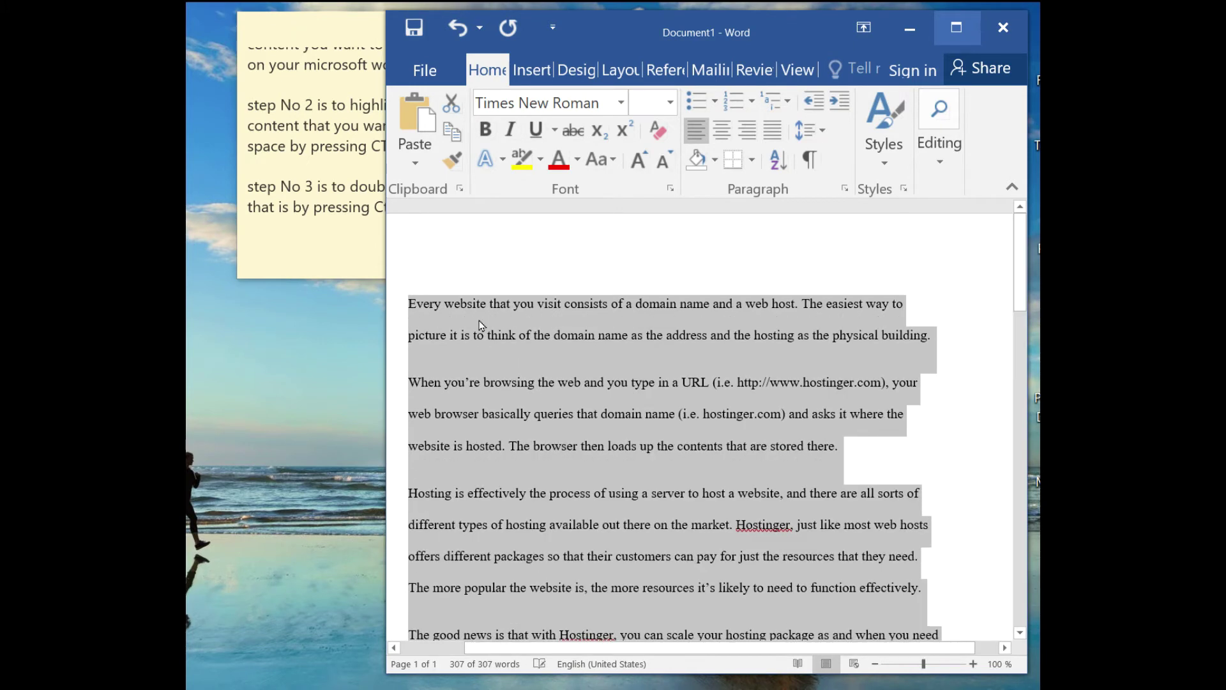
pyautogui.click(319, 230)
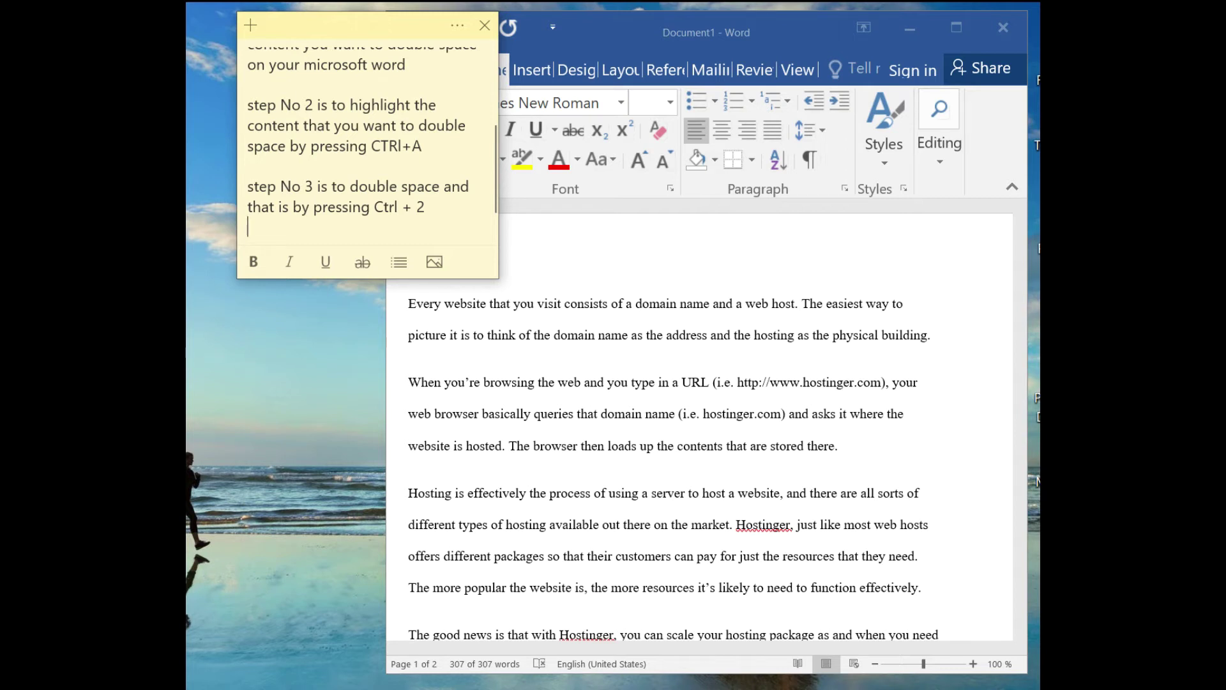
# Step: Add the note line saying that immediately after pressing Ctrl +2 your content becomes double spaced
pyautogui.hotkey('alt', 'Tab')
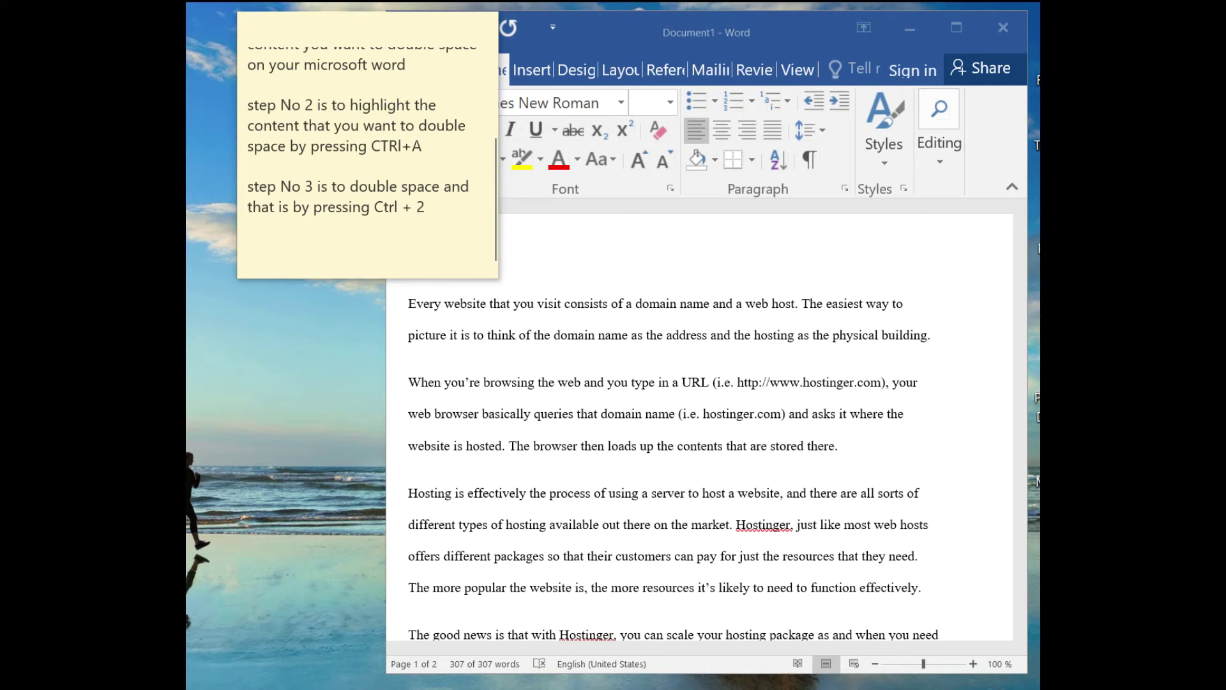
pyautogui.click(321, 237)
pyautogui.press('Return')
pyautogui.write('immediately ')
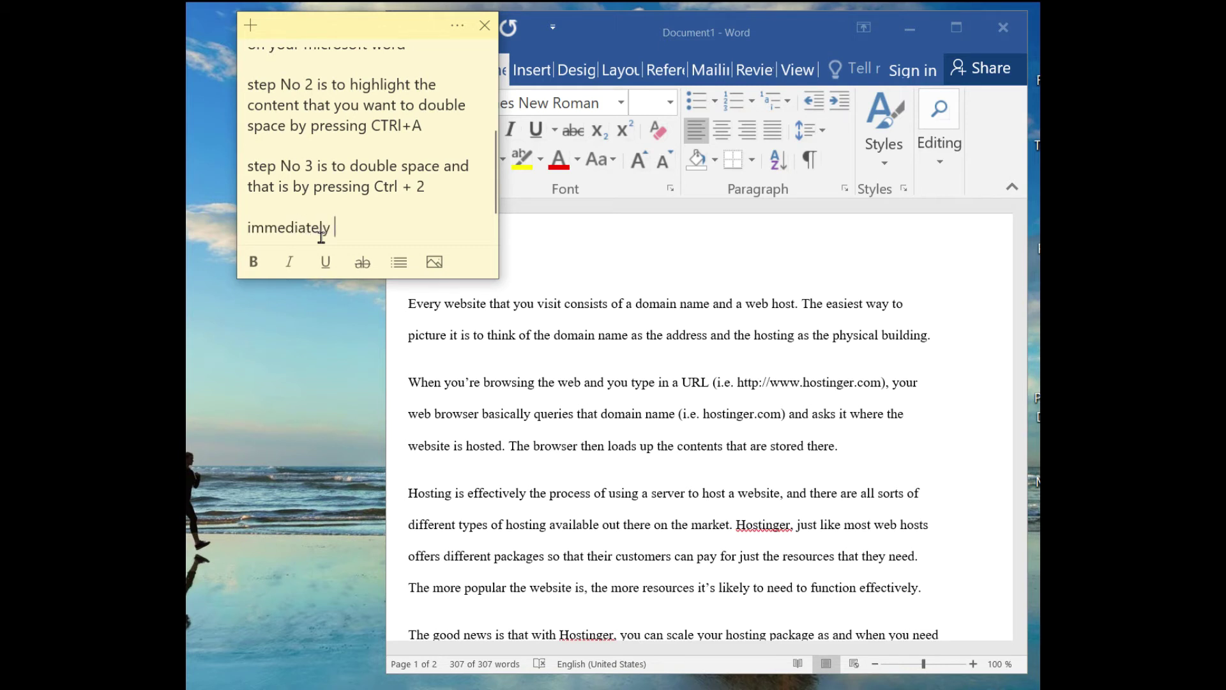
pyautogui.write('after ')
pyautogui.write('pressing the ctr')
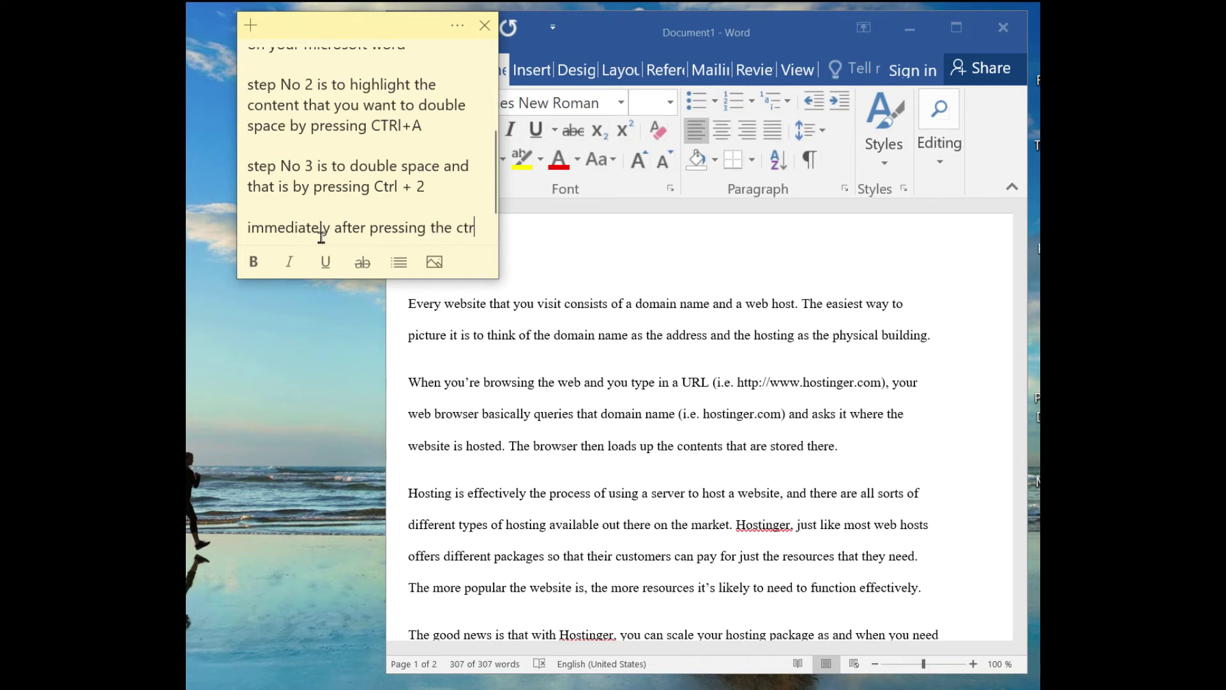
pyautogui.write('l ')
pyautogui.write('+')
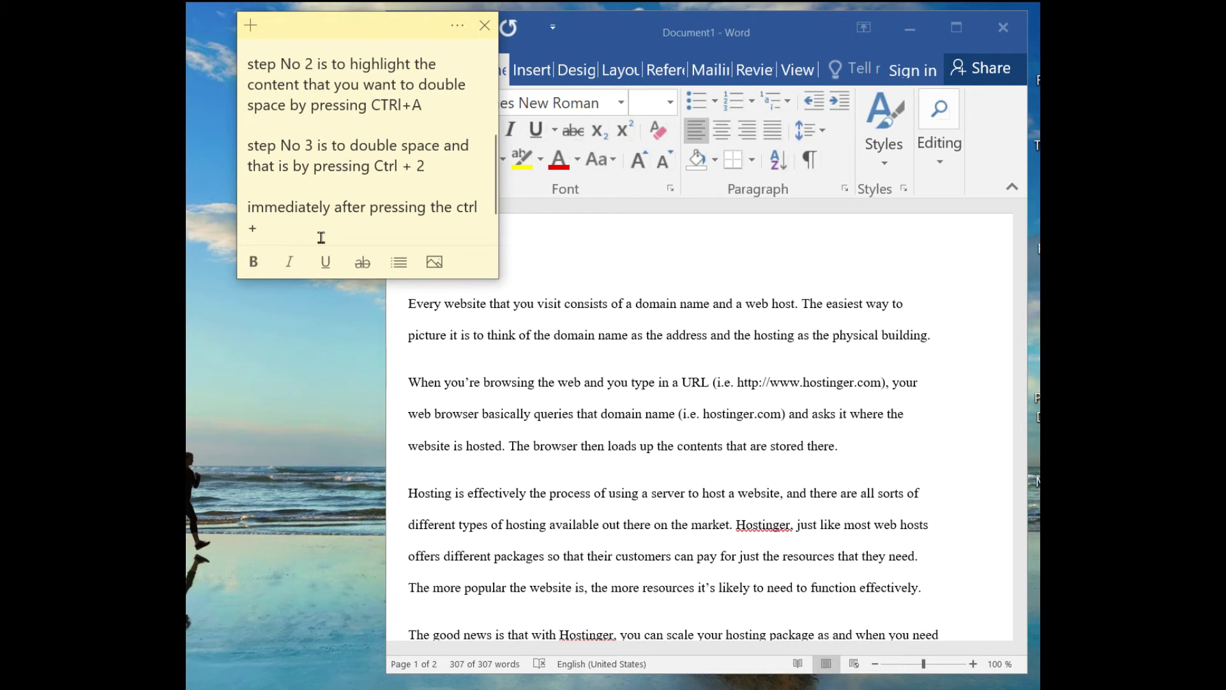
pyautogui.write('2 you ')
pyautogui.write('realise that ')
pyautogui.write('your ')
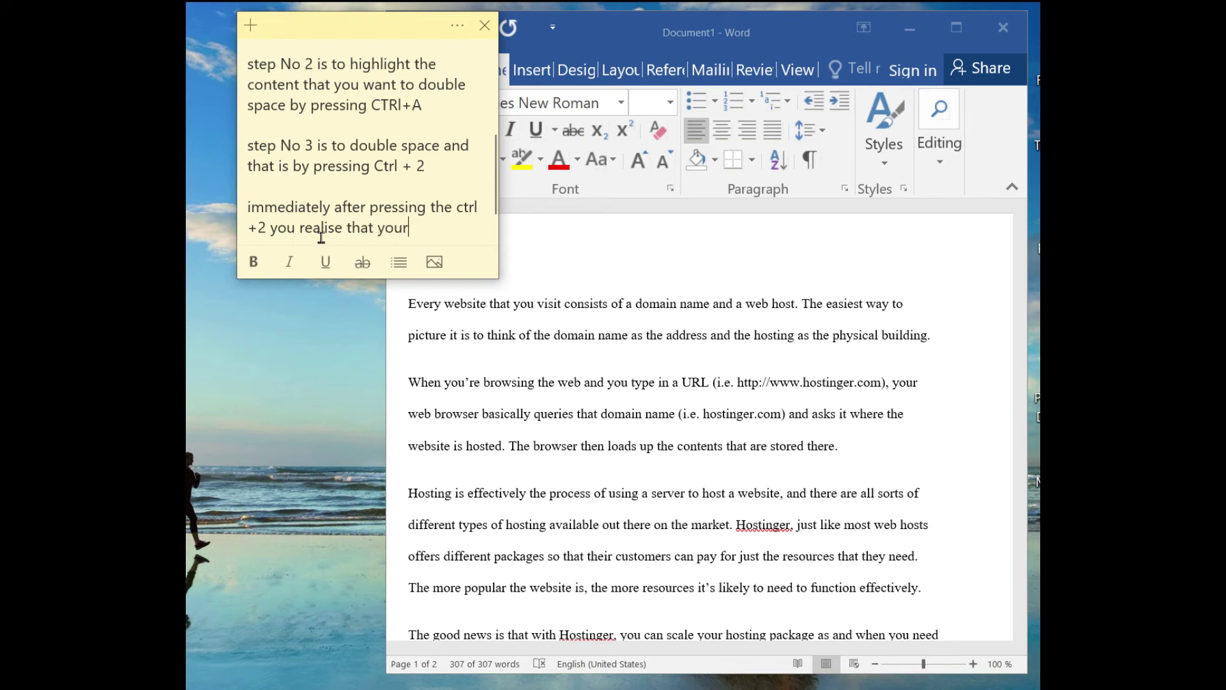
pyautogui.write('content becomes double spaced')
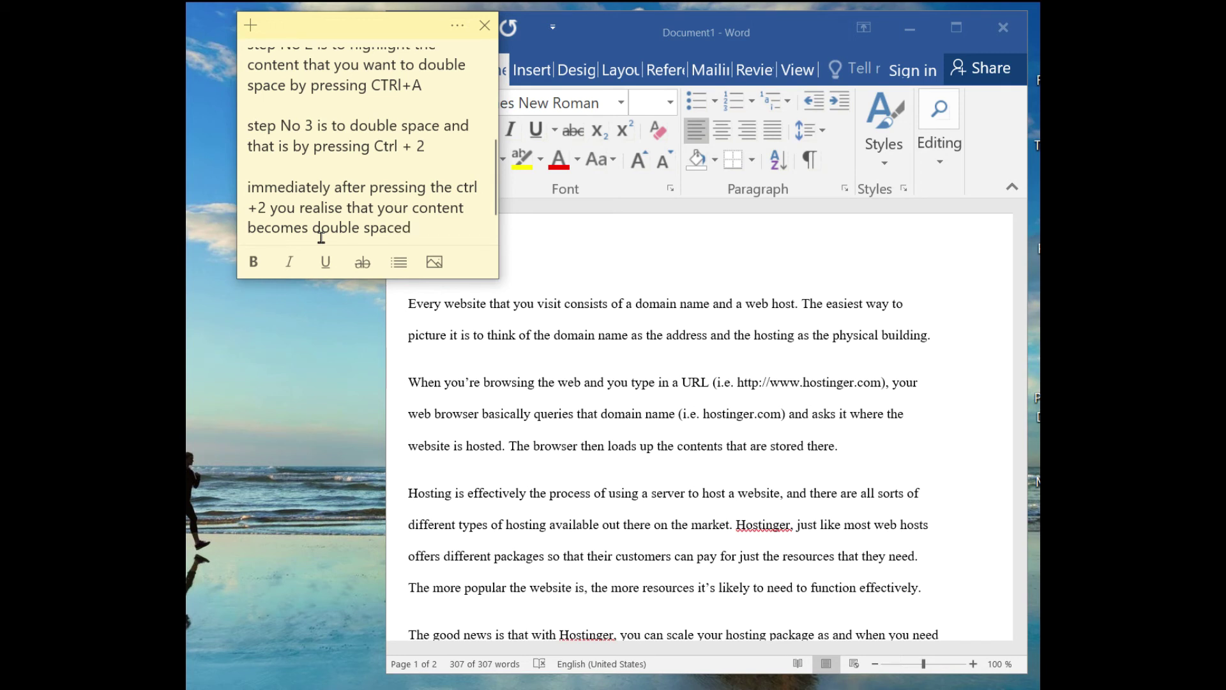
pyautogui.press('Return')
pyautogui.press('Return')
# Step: Type 'And its that simple' and 'Thanks for watching..' on separate lines, fixing a typo
pyautogui.write('and')
pyautogui.press('BackSpace')
pyautogui.press('BackSpace')
pyautogui.press('BackSpace')
pyautogui.press('BackSpace')
pyautogui.write('And its that simple')
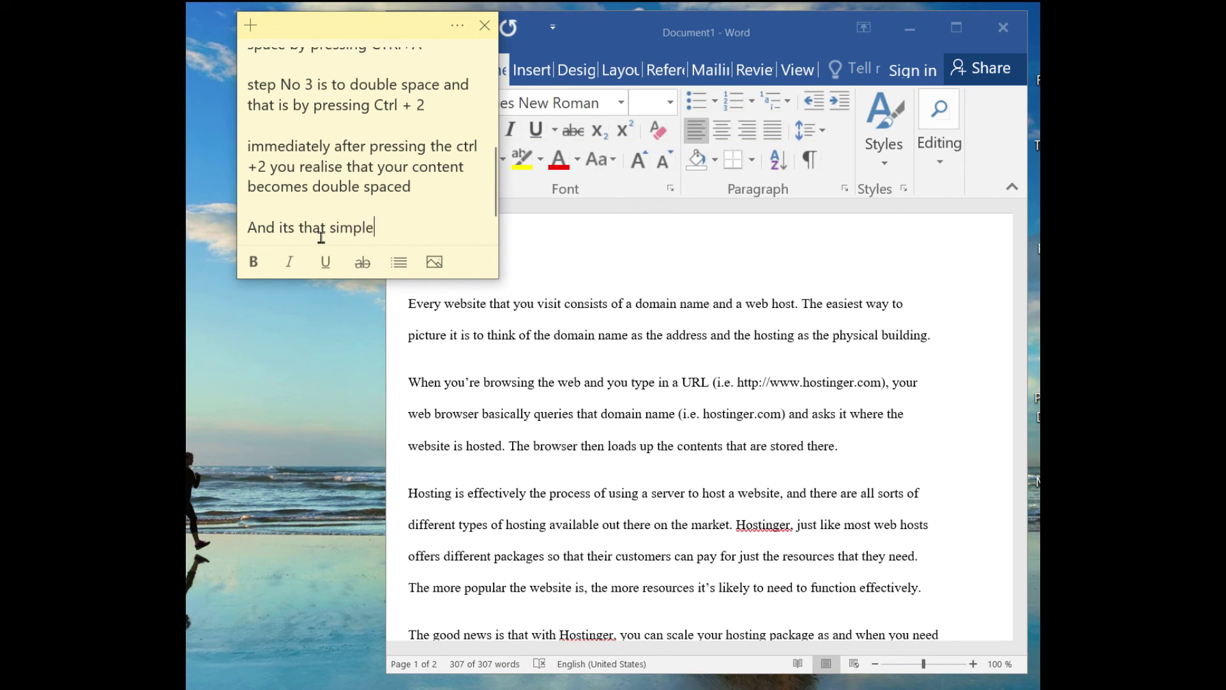
pyautogui.press('Return')
pyautogui.press('Return')
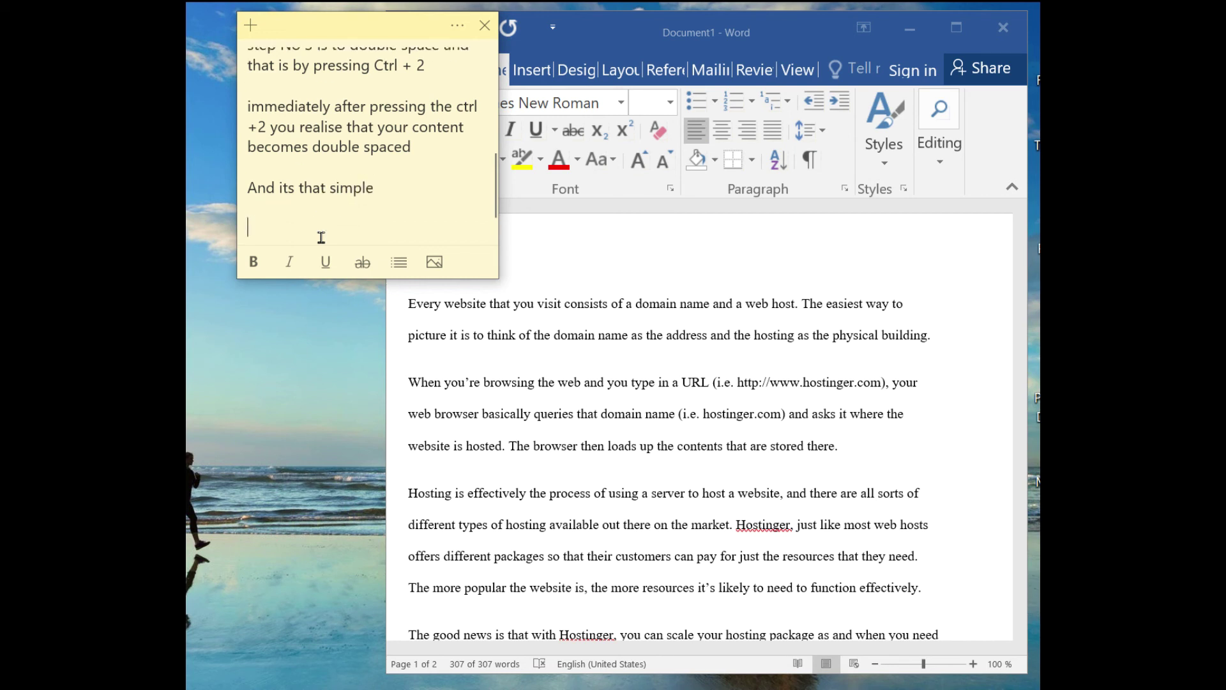
pyautogui.write('Th')
pyautogui.write('anks for watching.')
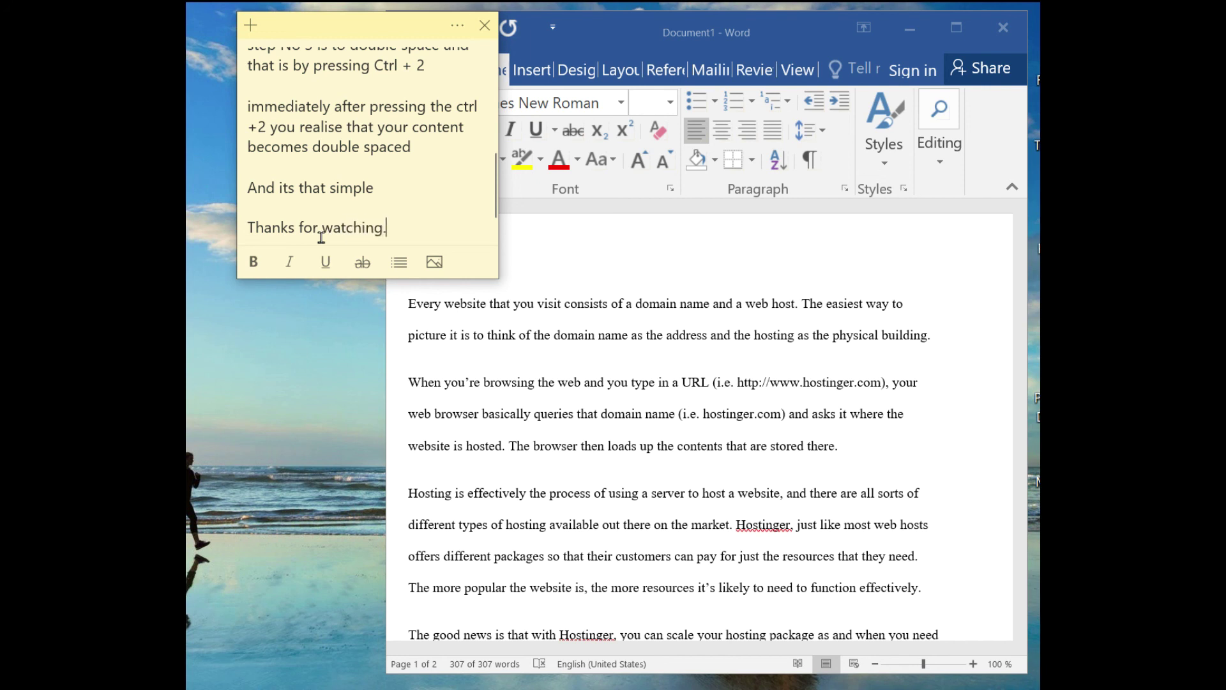
pyautogui.write('.')
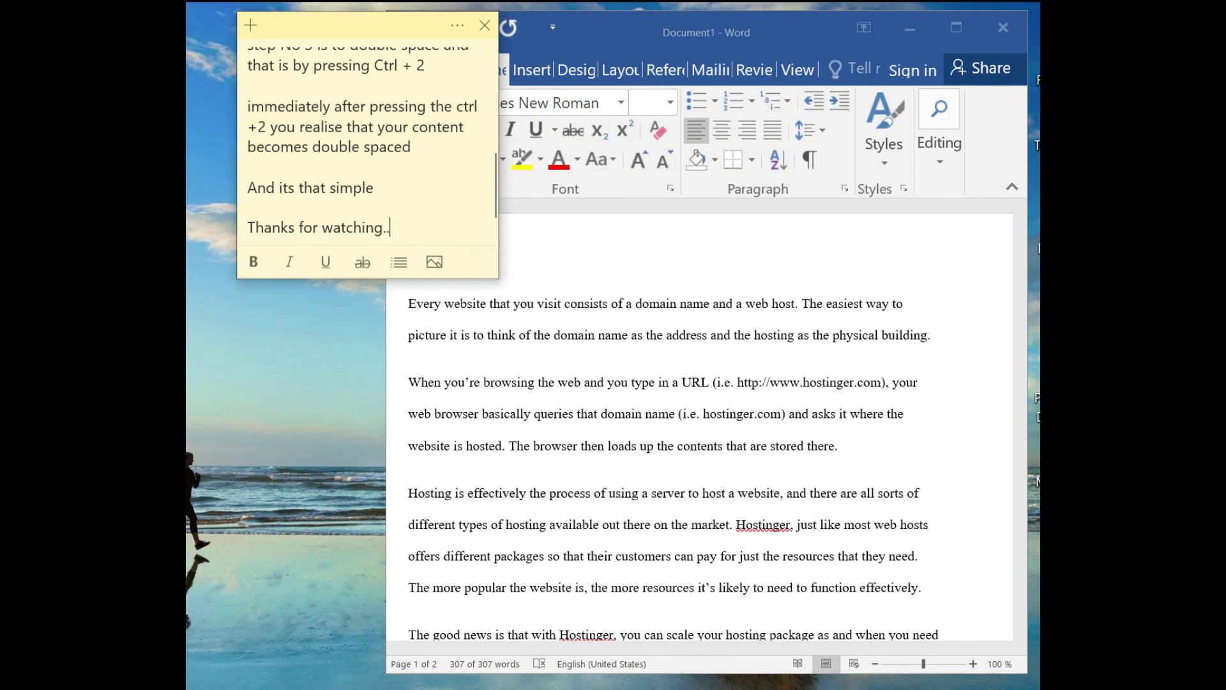